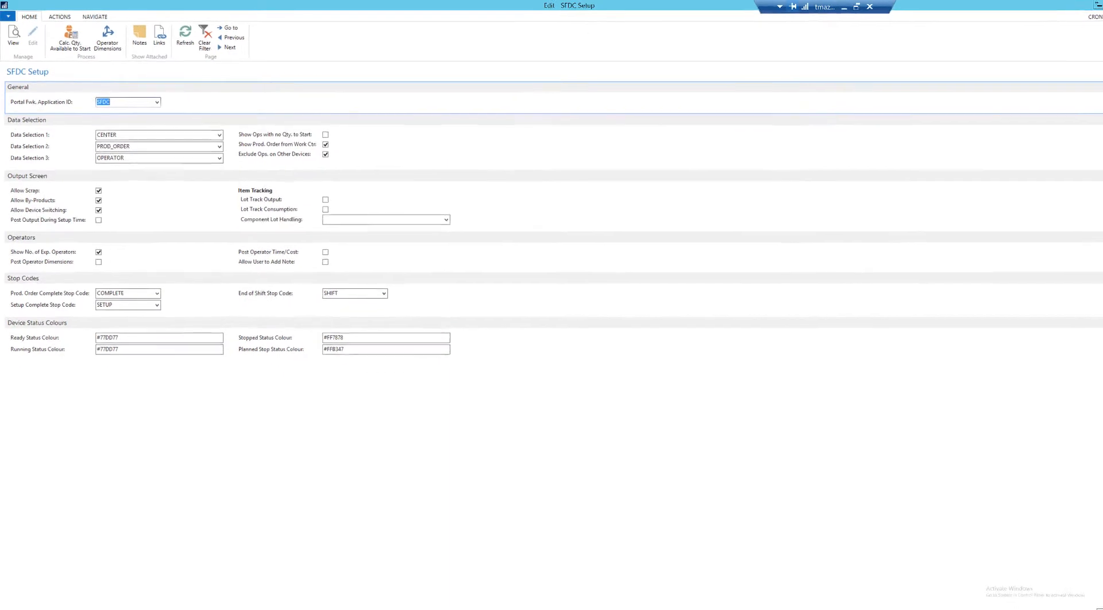
Close the SFDC Setup page and open the Scrap Codes list from the Manufacturing capacities setup.
{"action": "left_click", "coordinate": [1082, 597]}
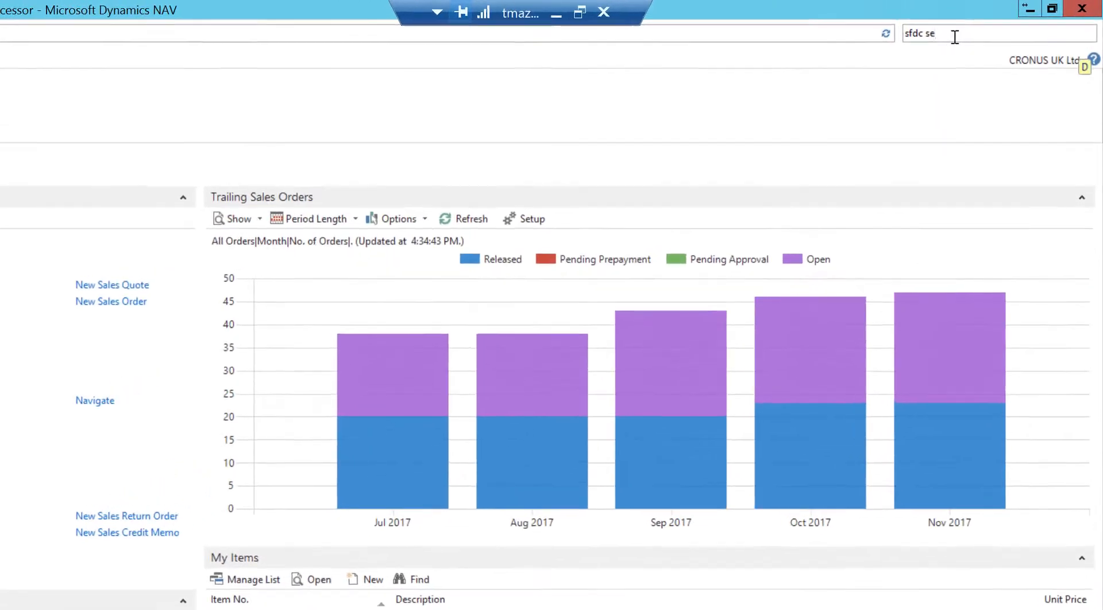
{"action": "left_click", "coordinate": [1011, 22]}
{"action": "left_click", "coordinate": [933, 41]}
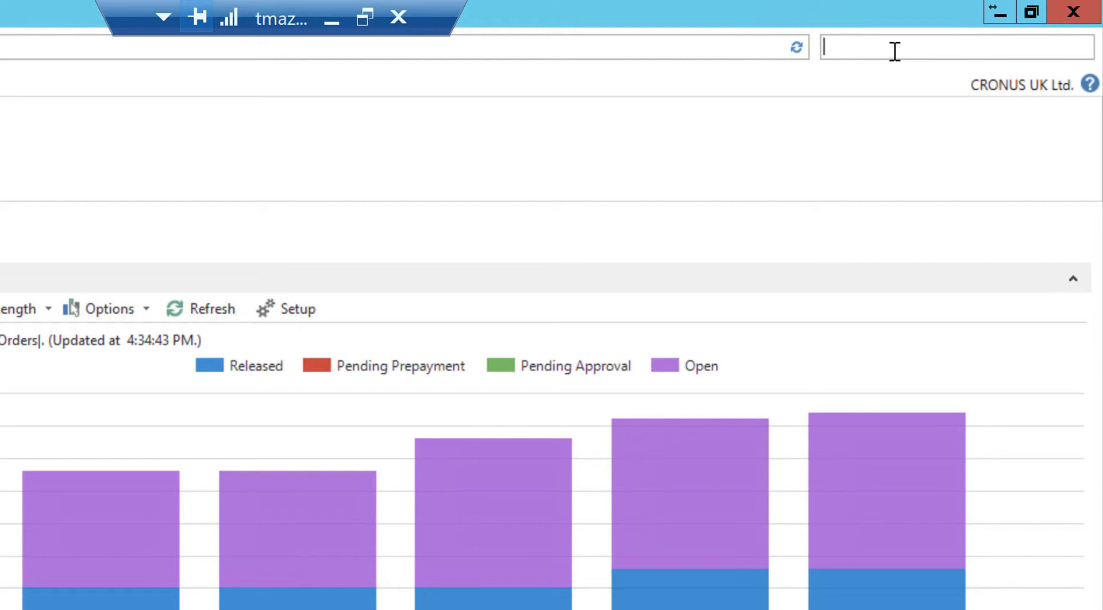
{"action": "type", "text": "scrap codes"}
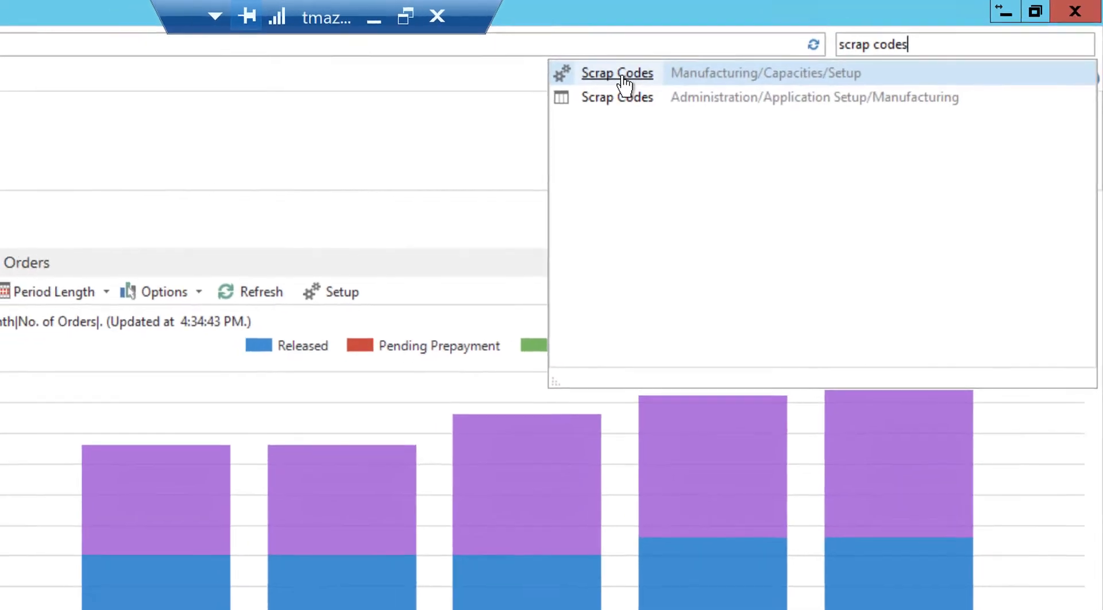
{"action": "left_click", "coordinate": [622, 78]}
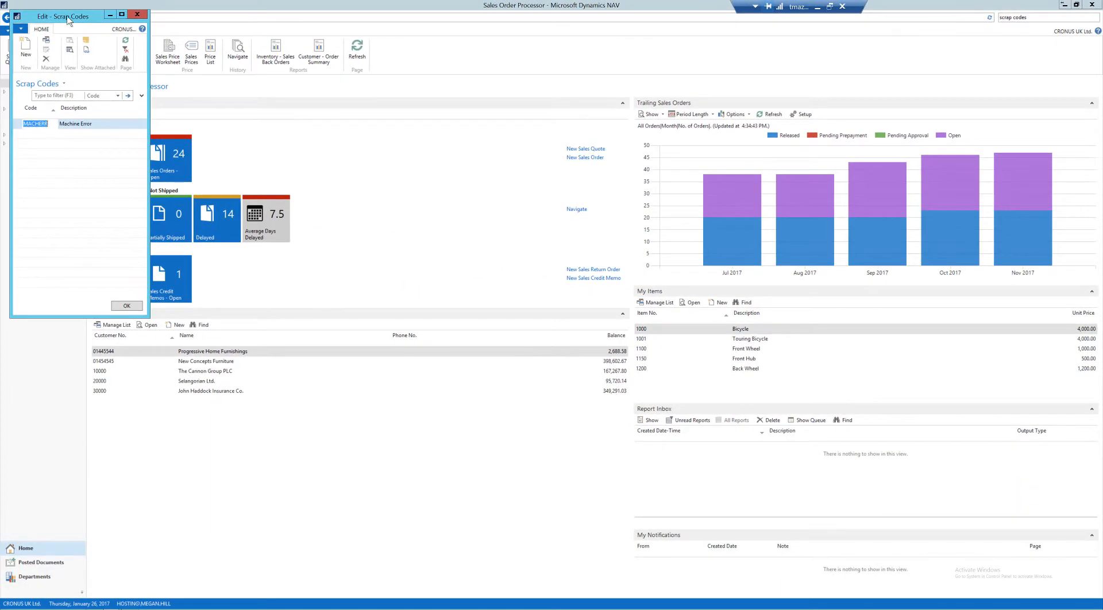
{"action": "left_click_drag", "start_coordinate": [67, 21], "coordinate": [366, 93]}
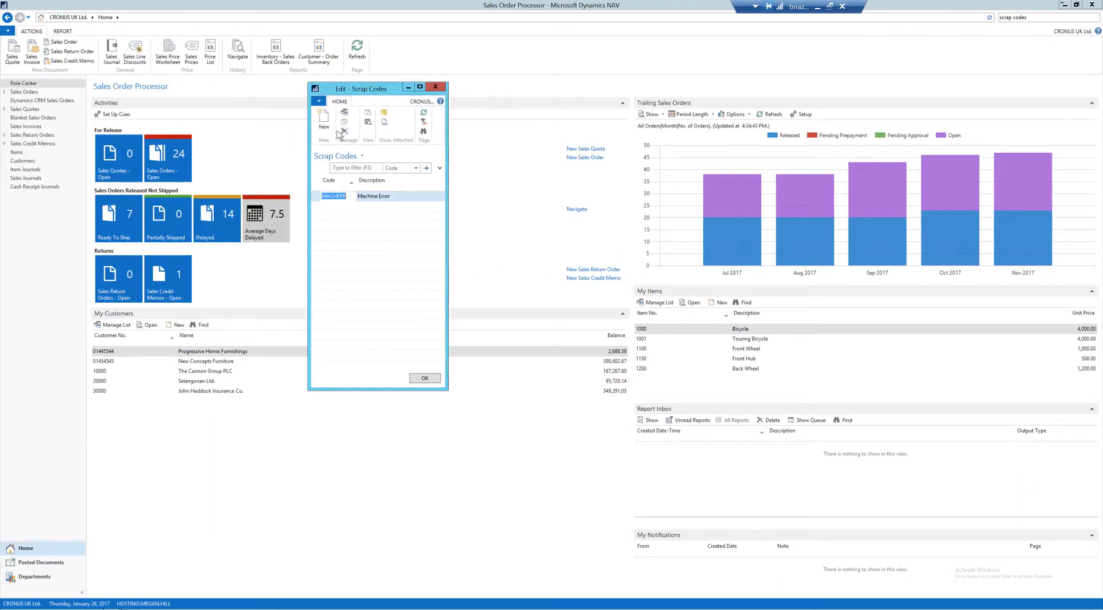
Add a scrap code OPERROR with the description "Operator Error" and close the list.
{"action": "left_click", "coordinate": [325, 122]}
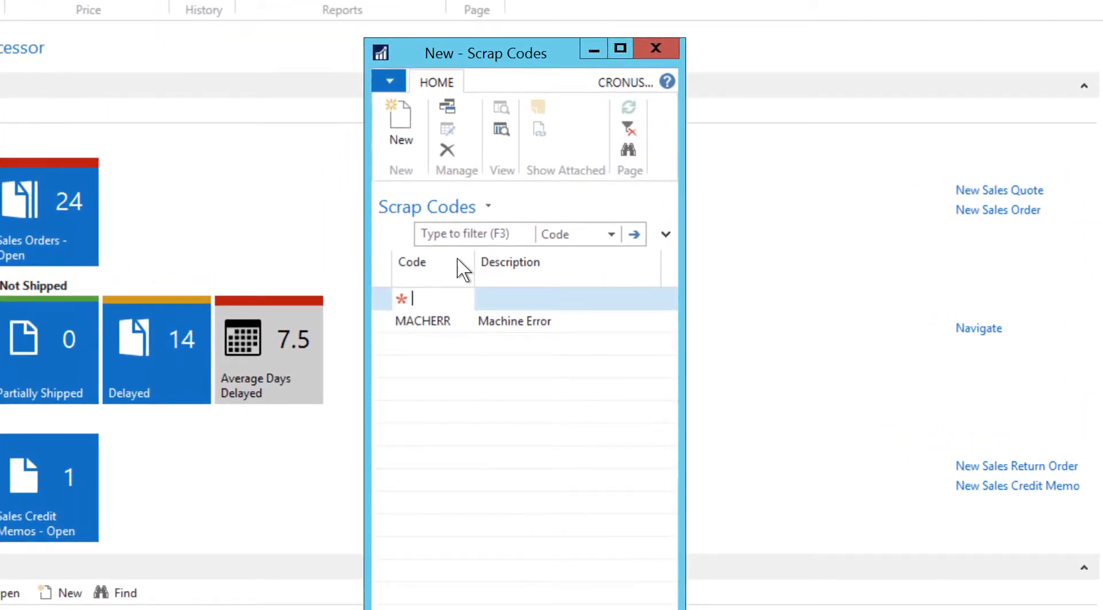
{"action": "type", "text": "OpError"}
{"action": "key", "text": "Tab"}
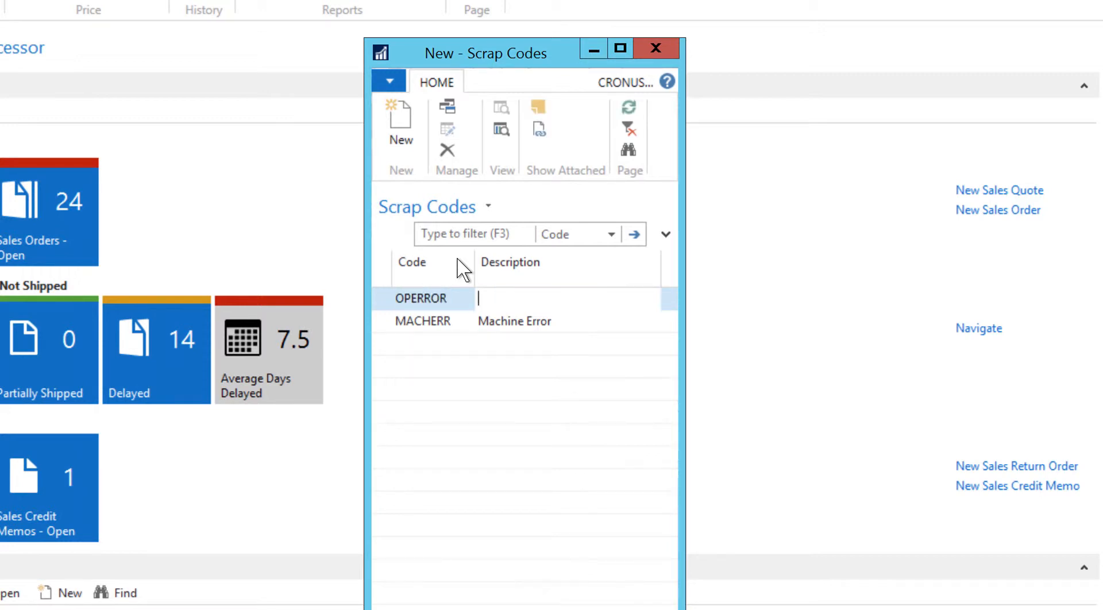
{"action": "type", "text": "Operator Error"}
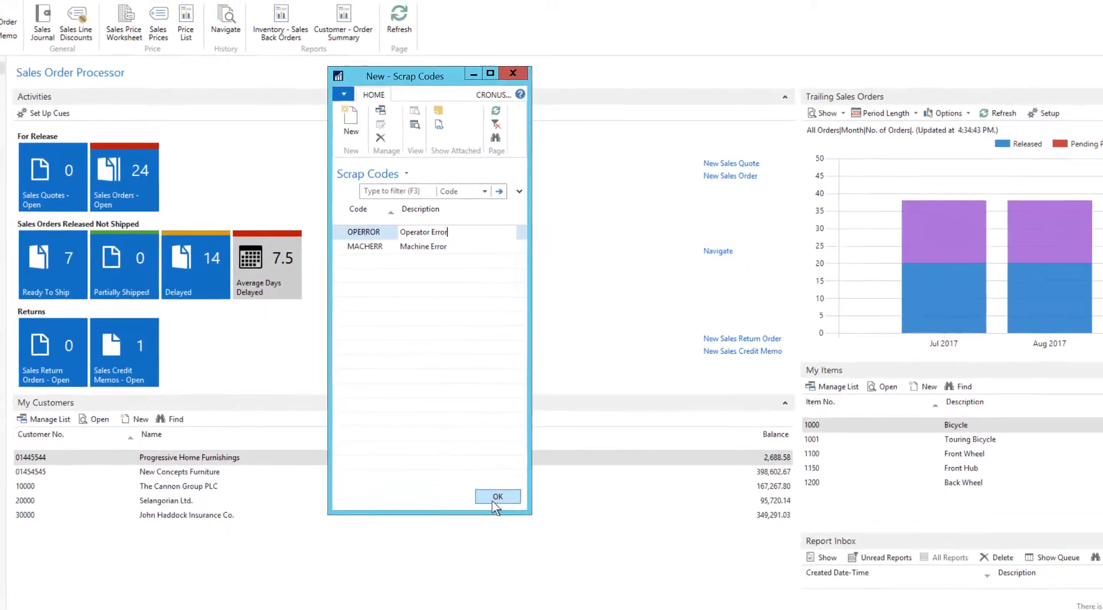
{"action": "left_click", "coordinate": [492, 498]}
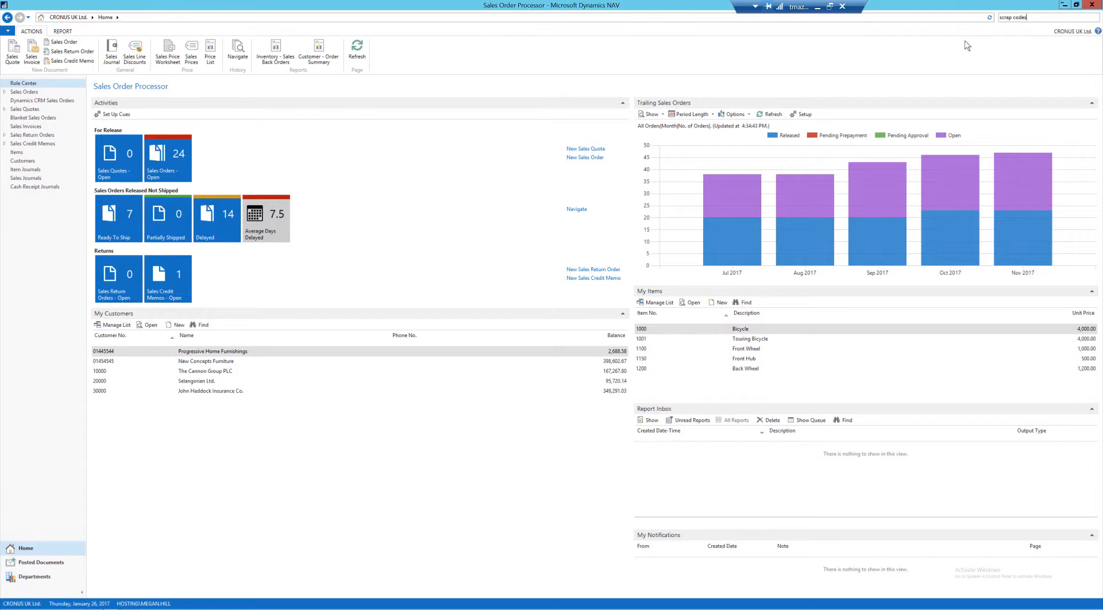
Open the SFDC By-Products setup and enter item 1100, Front Wheel, as a by-product.
{"action": "left_click", "coordinate": [1034, 17]}
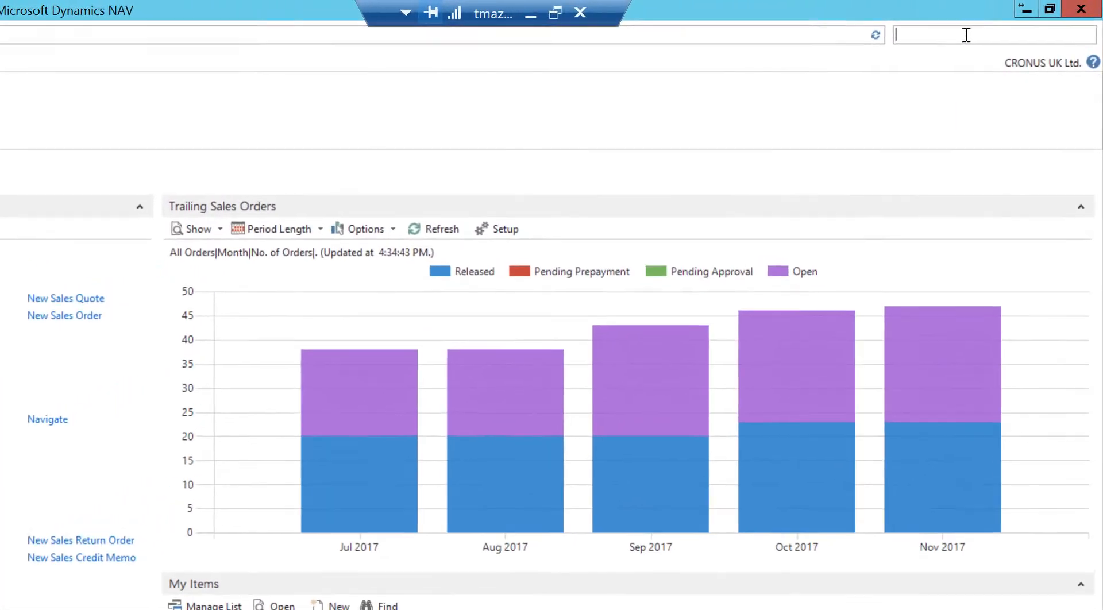
{"action": "type", "text": "by-prod"}
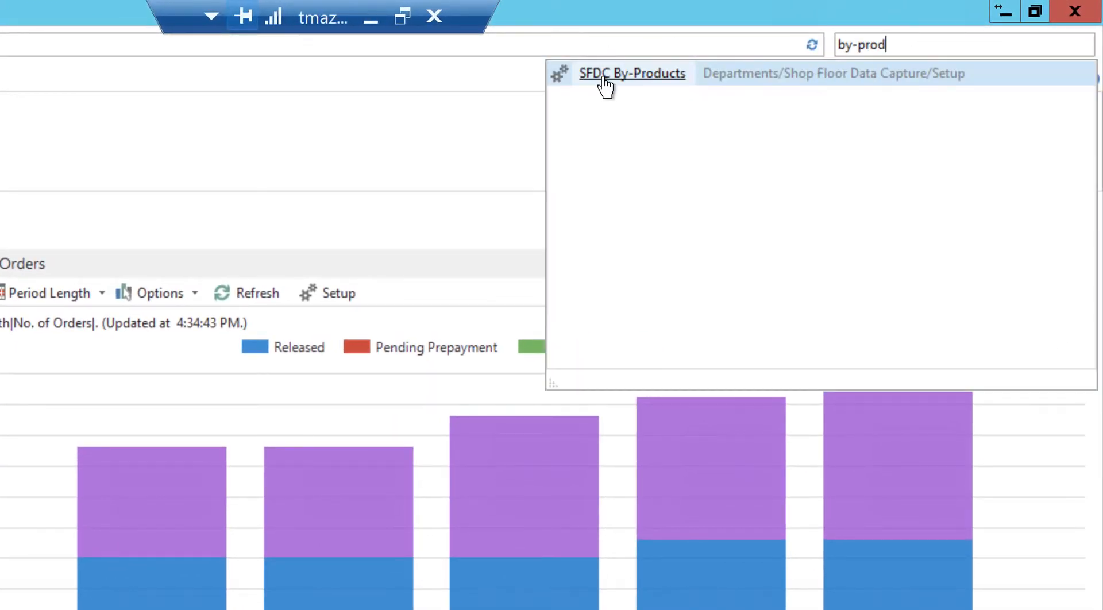
{"action": "left_click", "coordinate": [603, 80]}
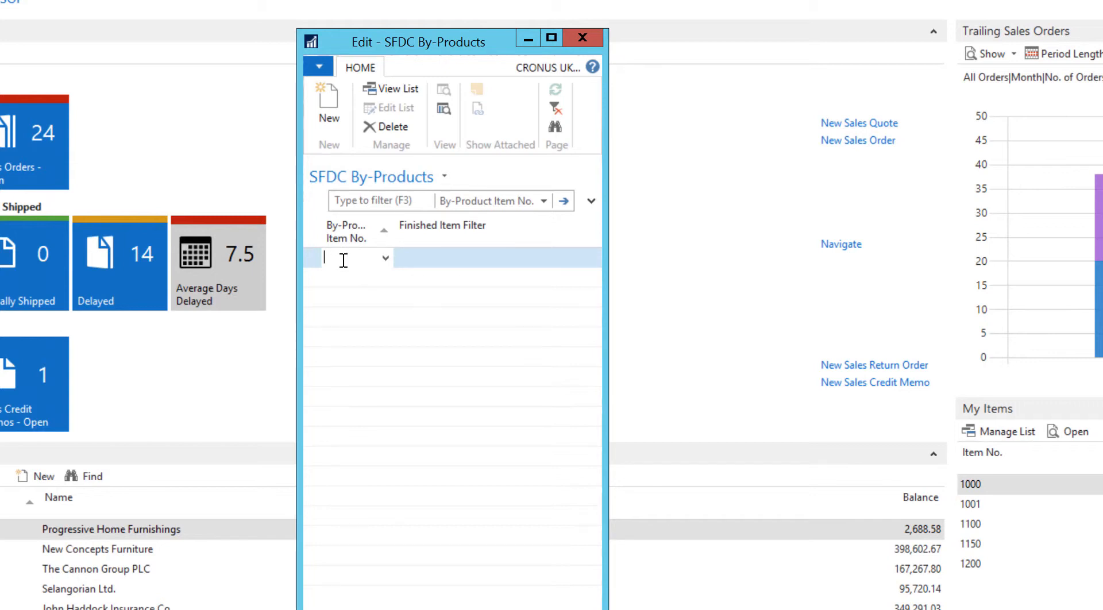
{"action": "type", "text": "1100"}
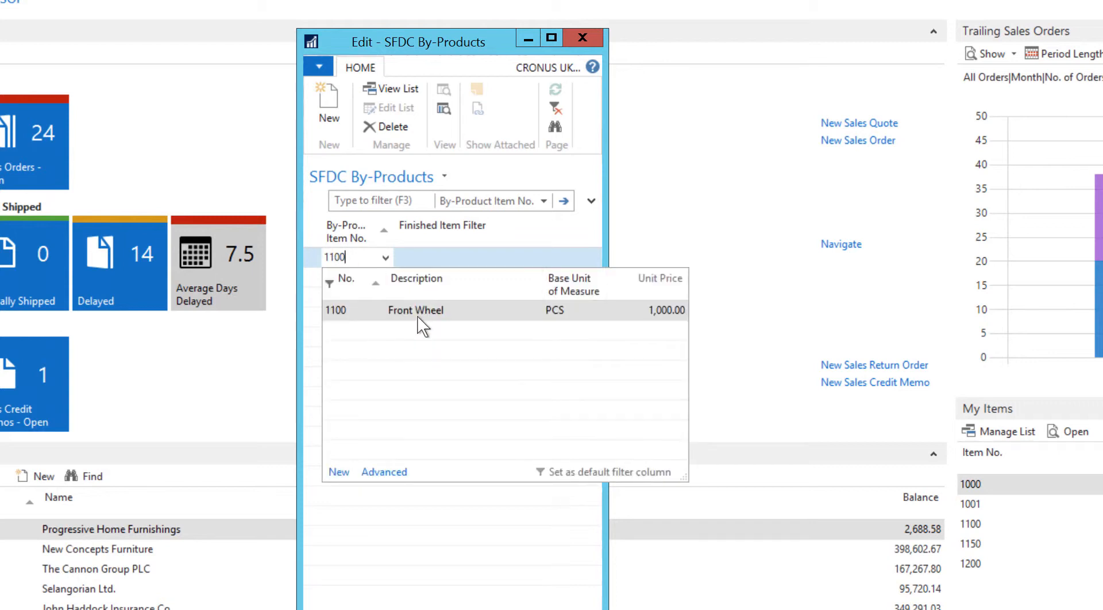
{"action": "left_click", "coordinate": [419, 317]}
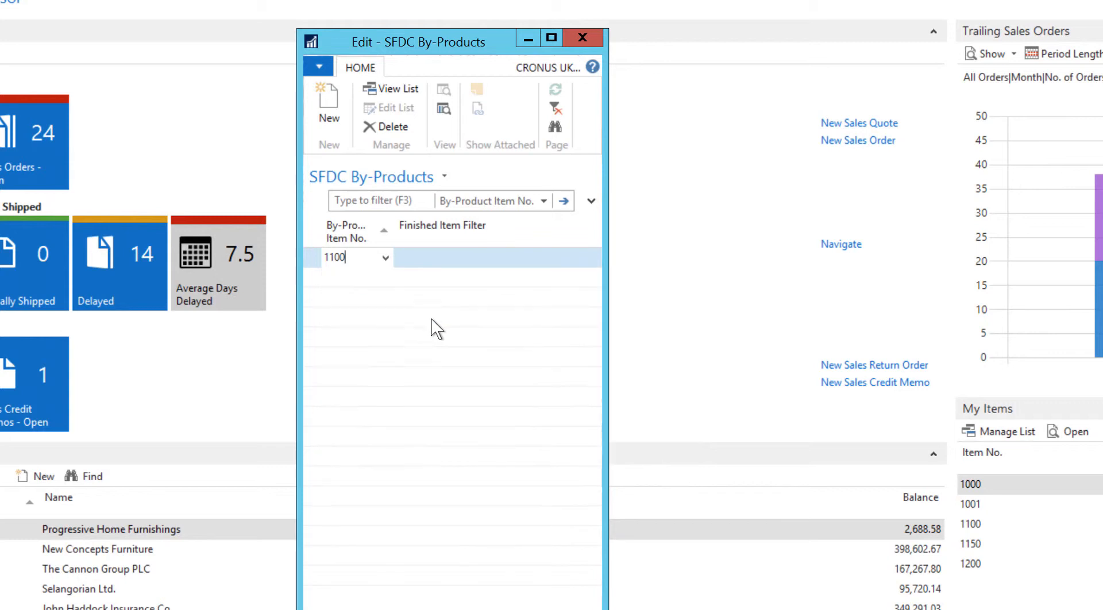
{"action": "left_click", "coordinate": [459, 257]}
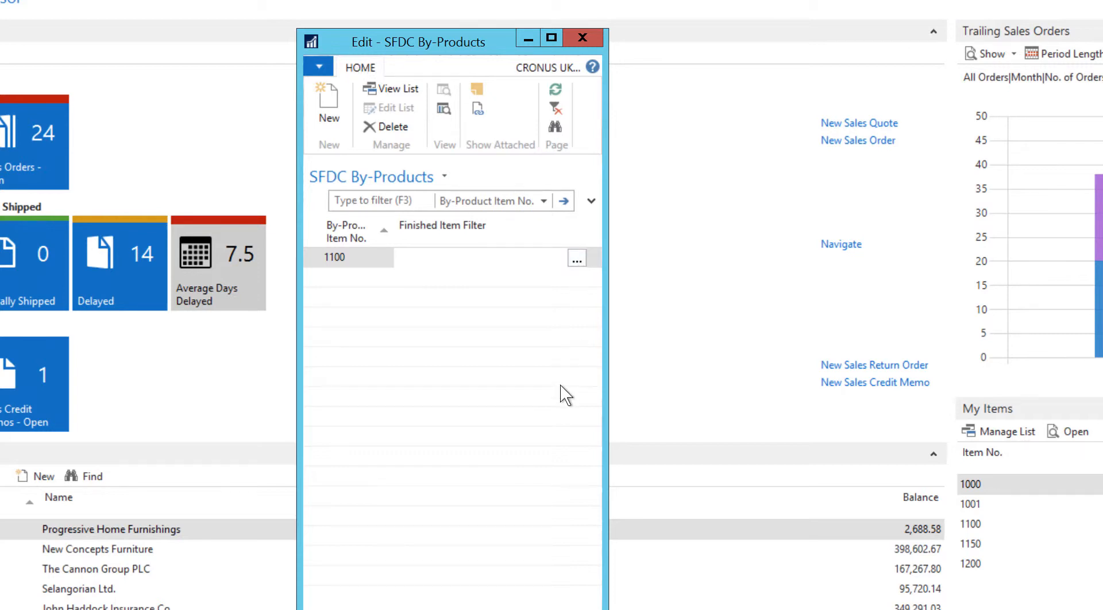
Set the by-product's finished item filter to No. 1000, Bicycle, and close the SFDC By-Products setup.
{"action": "left_click", "coordinate": [571, 262]}
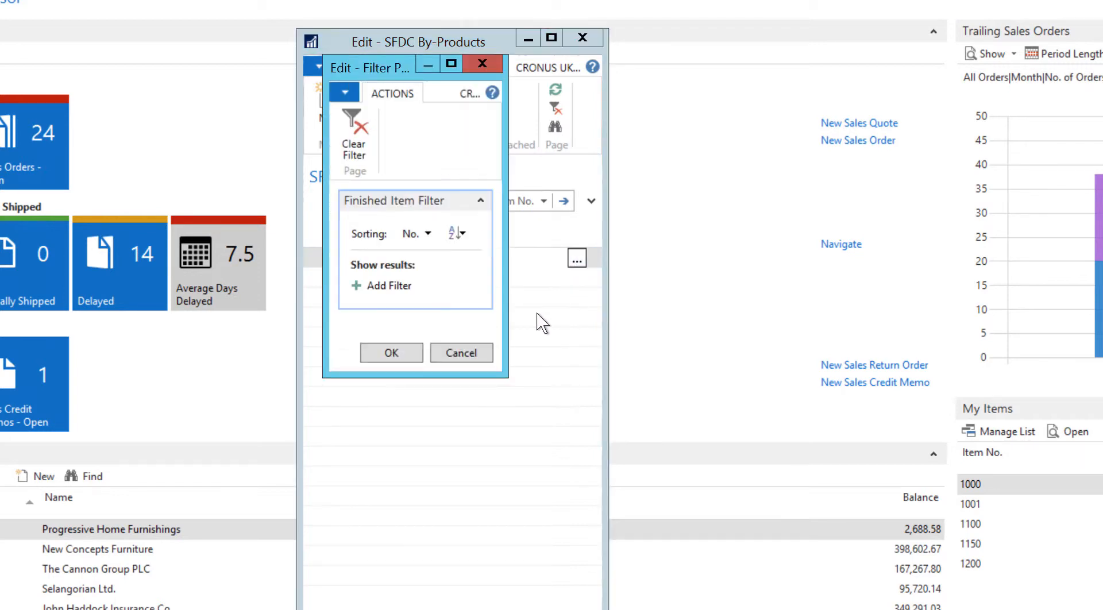
{"action": "left_click_drag", "start_coordinate": [507, 378], "coordinate": [773, 609]}
{"action": "left_click", "coordinate": [385, 285]}
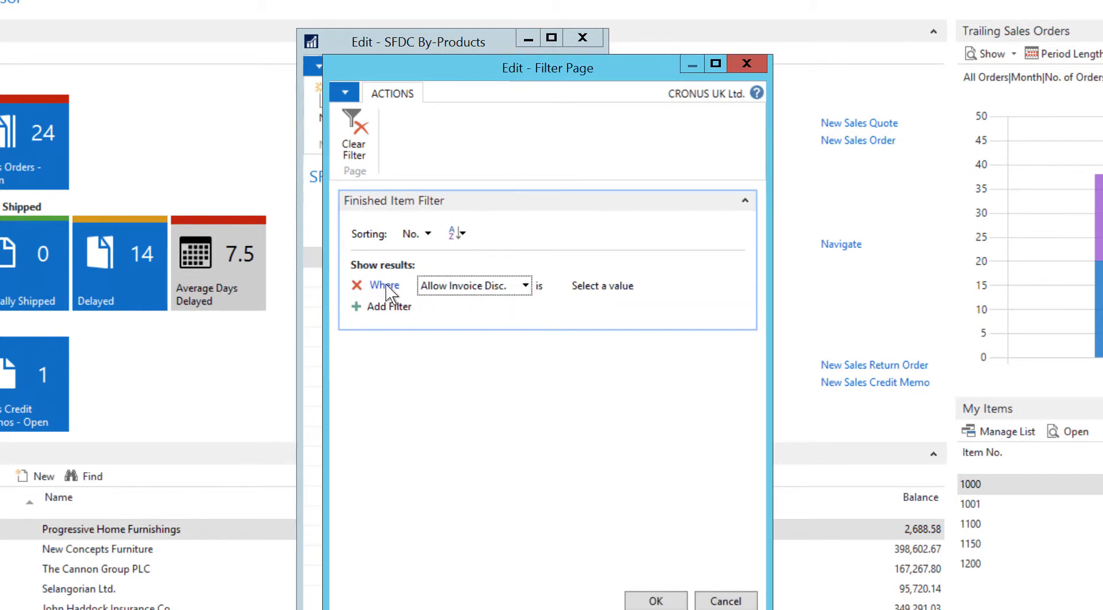
{"action": "scroll", "coordinate": [467, 287], "scroll_direction": "down", "scroll_amount": 3}
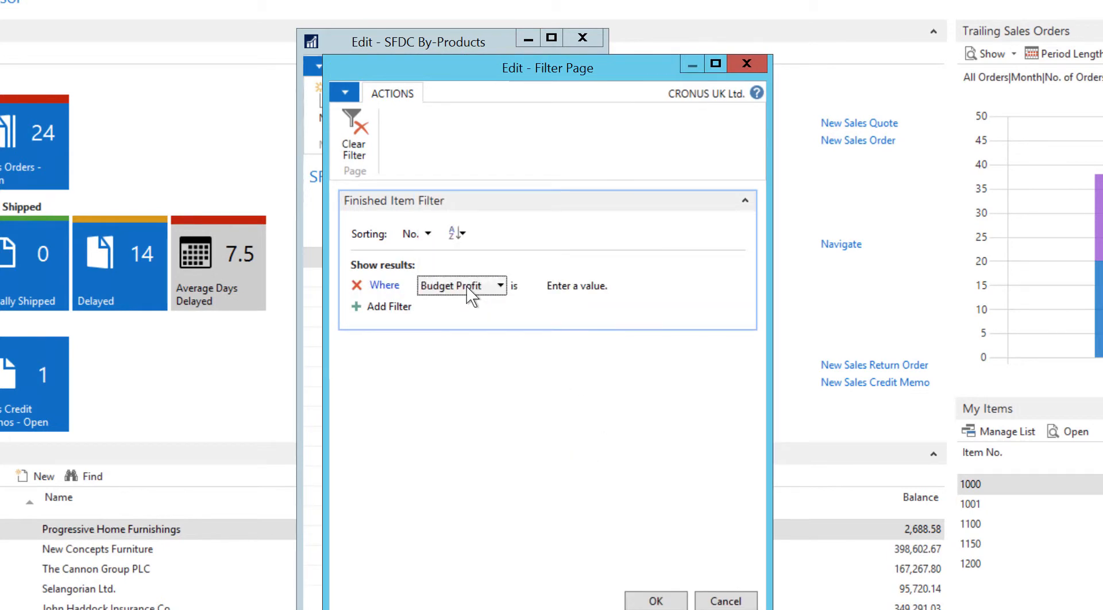
{"action": "left_click", "coordinate": [468, 288]}
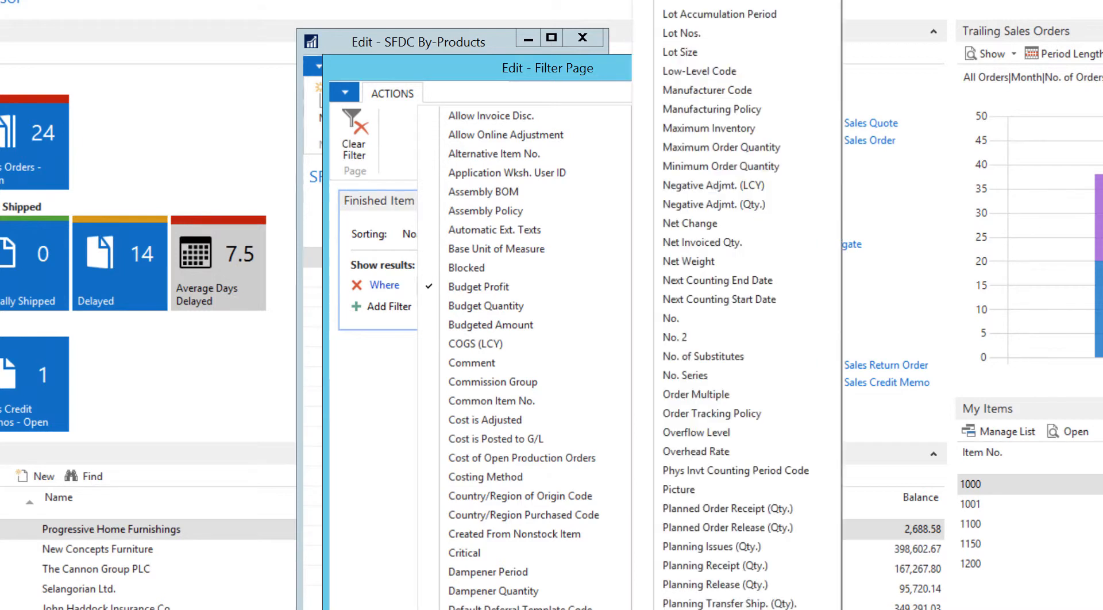
{"action": "left_click", "coordinate": [667, 318]}
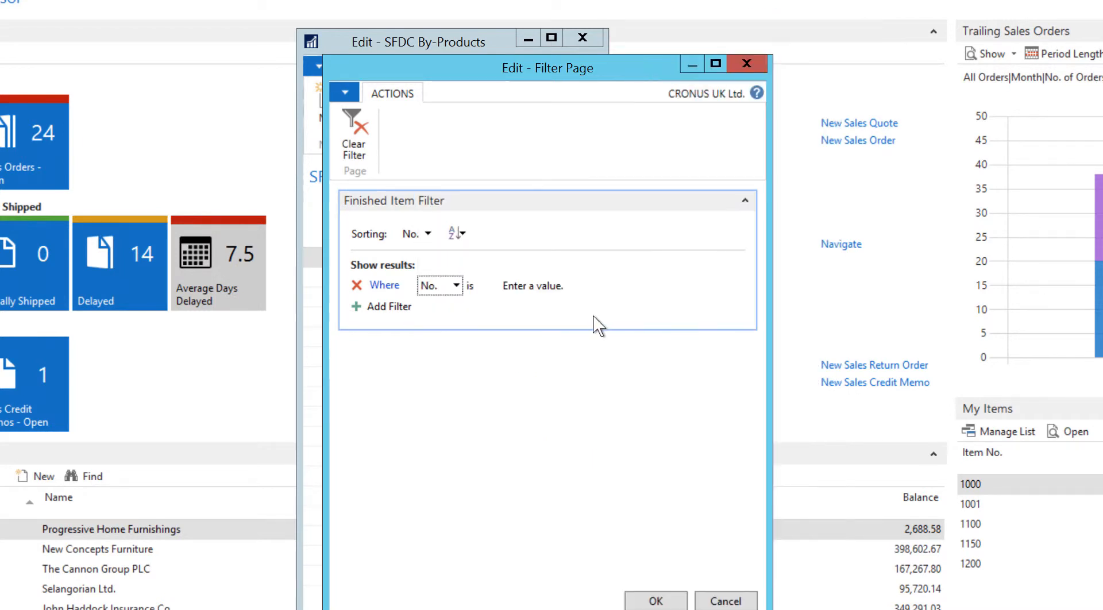
{"action": "left_click", "coordinate": [534, 283]}
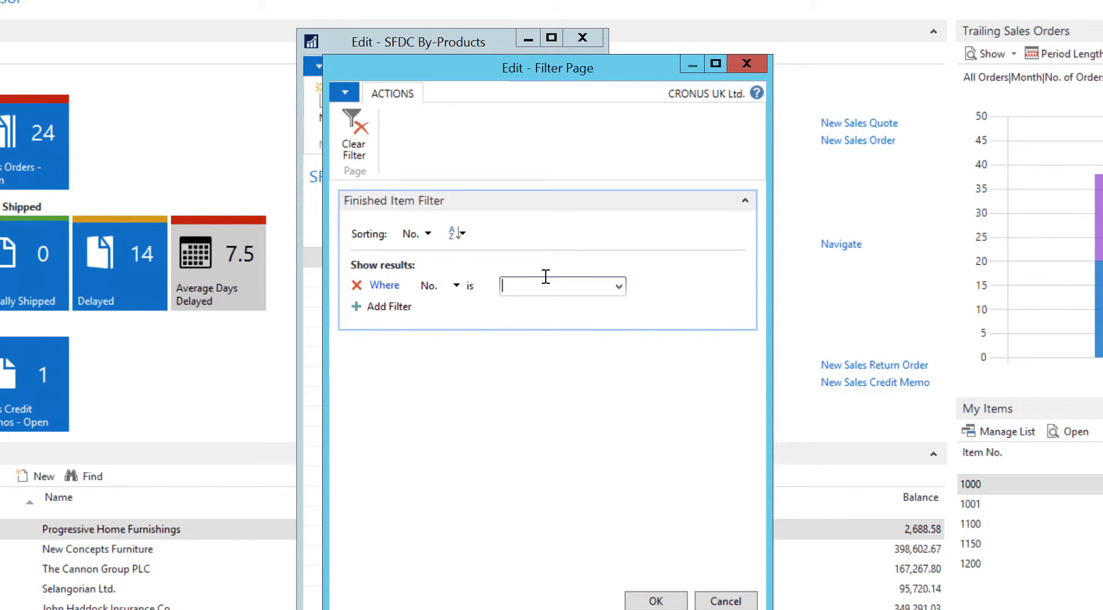
{"action": "type", "text": "1000"}
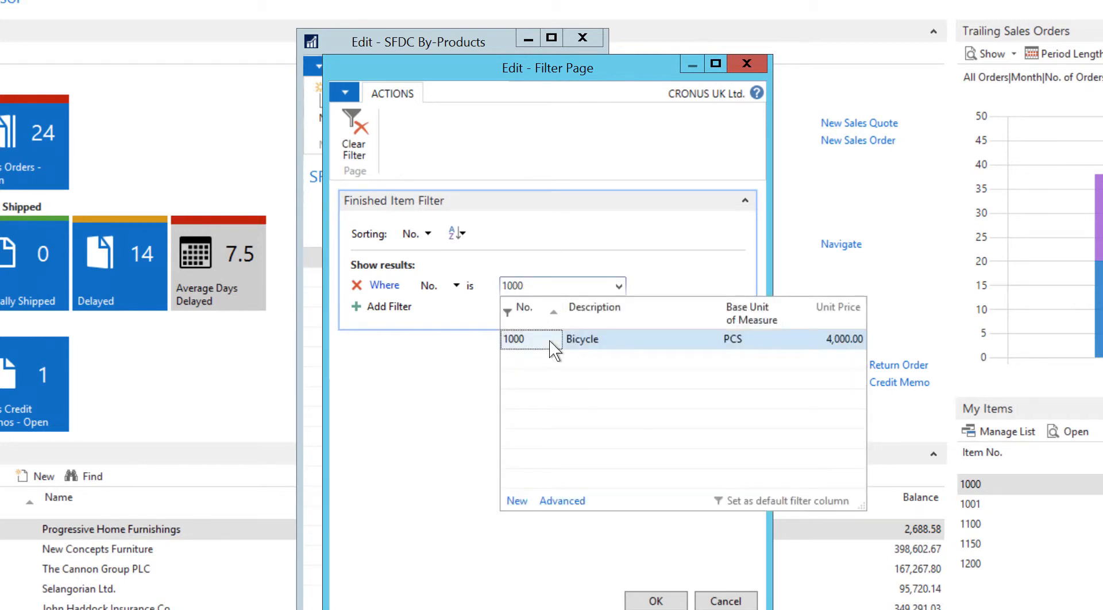
{"action": "left_click", "coordinate": [550, 341]}
{"action": "left_click", "coordinate": [654, 598]}
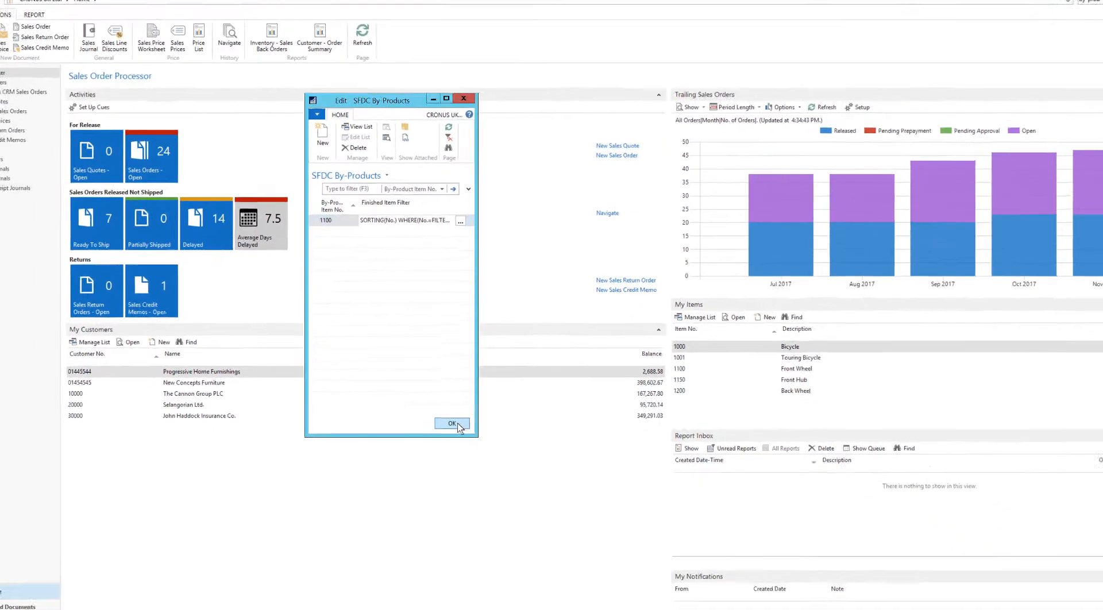
{"action": "left_click", "coordinate": [516, 528]}
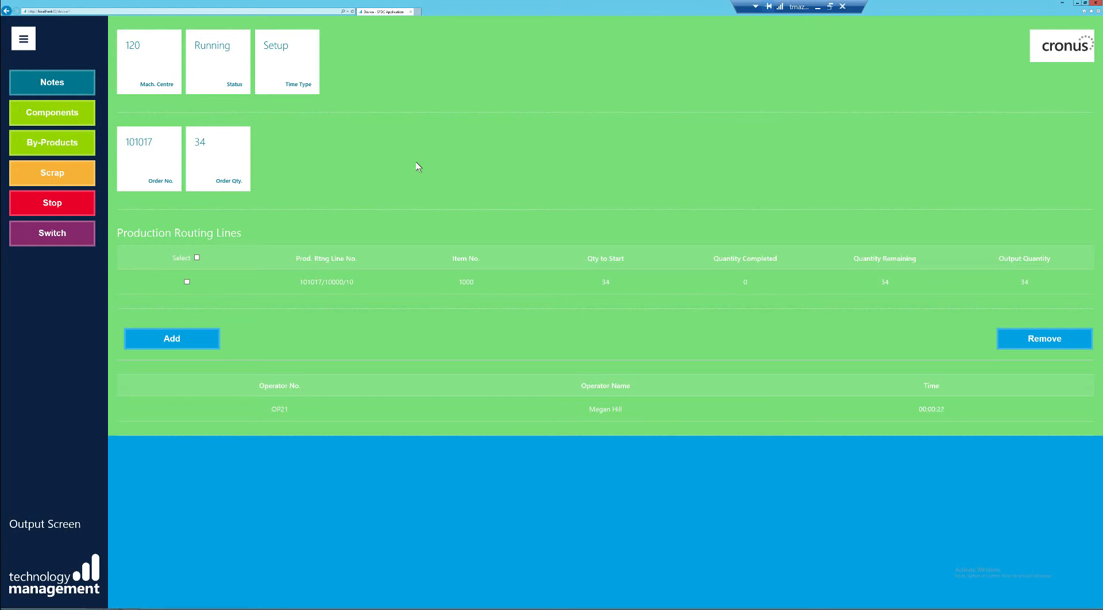
In the SFDC browser application, record a scrap quantity of 1 with reason Operator Error on the routing line for item 1000.
{"action": "left_click", "coordinate": [186, 282]}
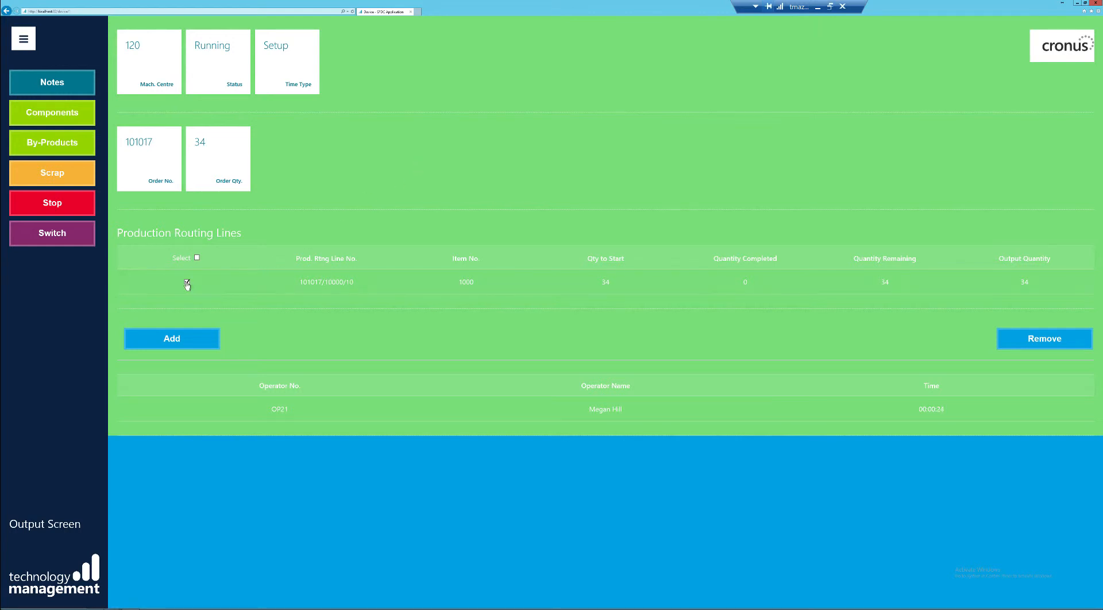
{"action": "left_click", "coordinate": [53, 174]}
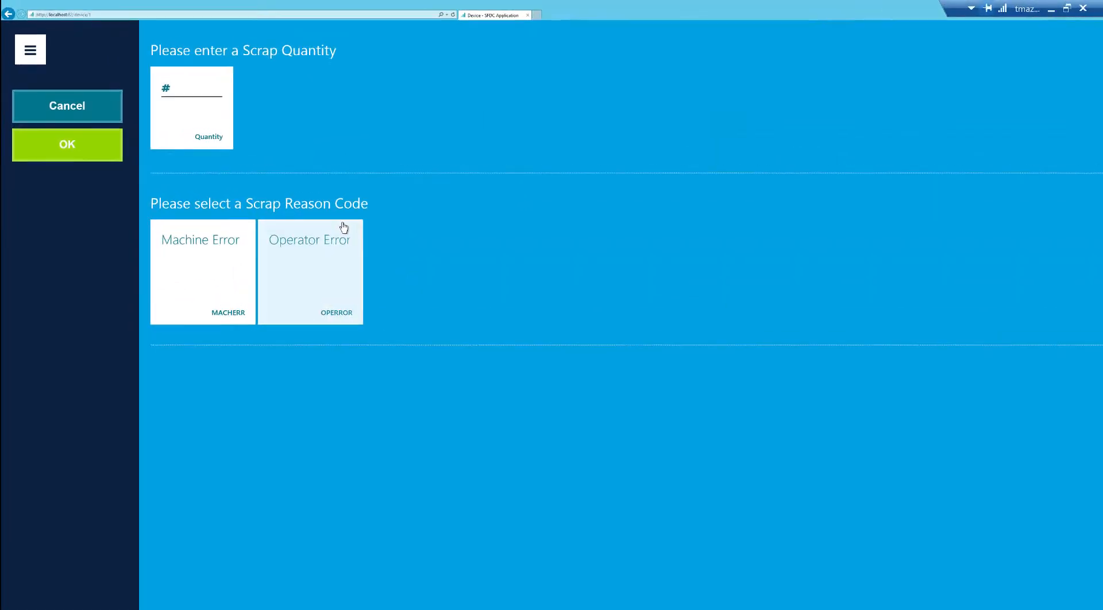
{"action": "left_click", "coordinate": [260, 124]}
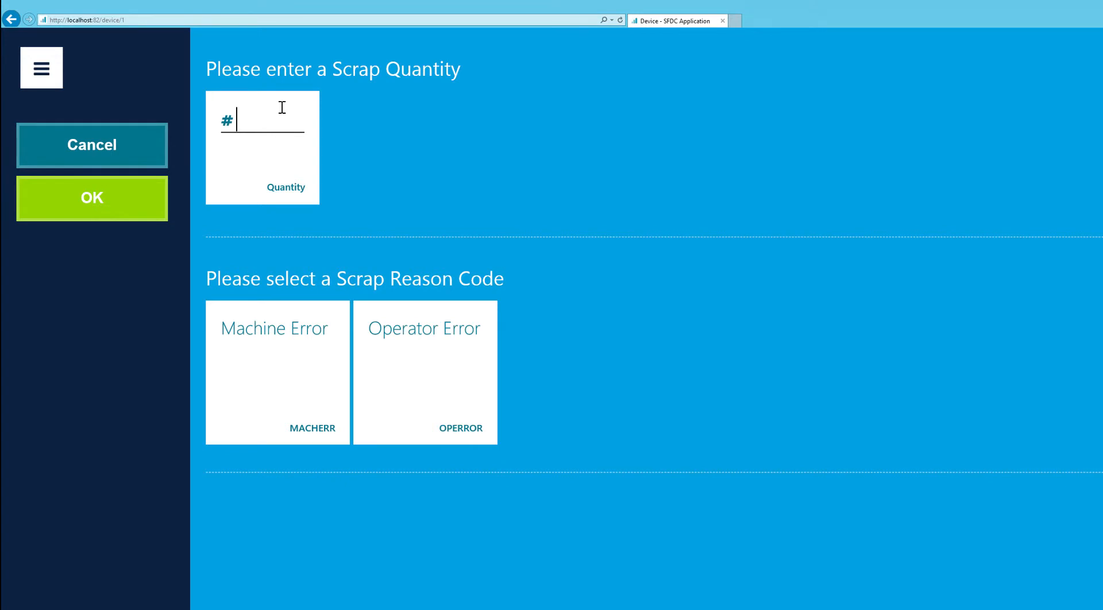
{"action": "type", "text": "1"}
{"action": "left_click", "coordinate": [456, 378]}
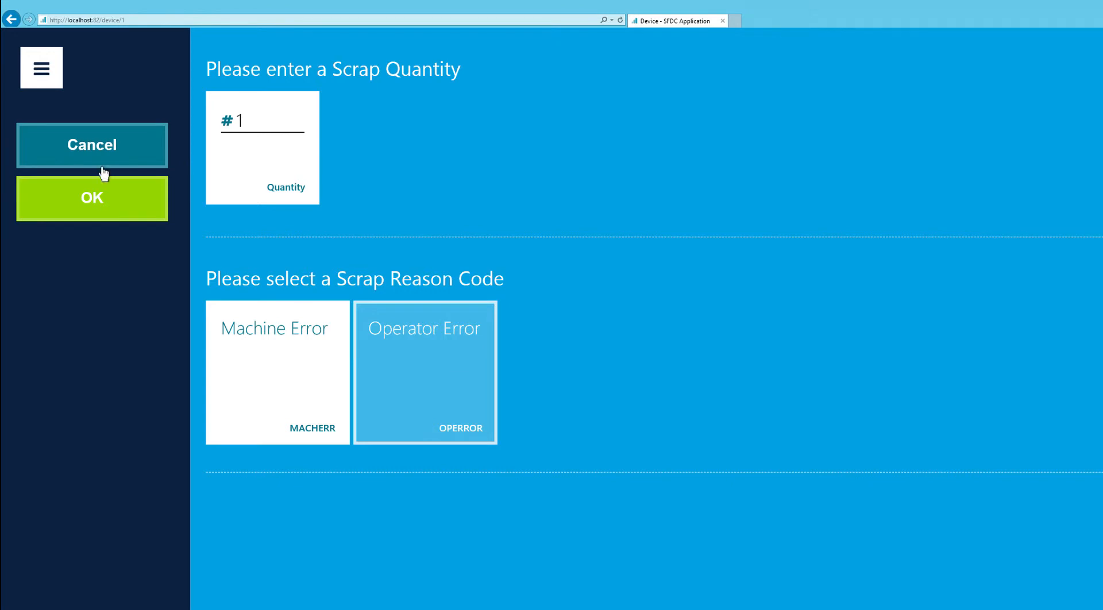
{"action": "left_click", "coordinate": [74, 204]}
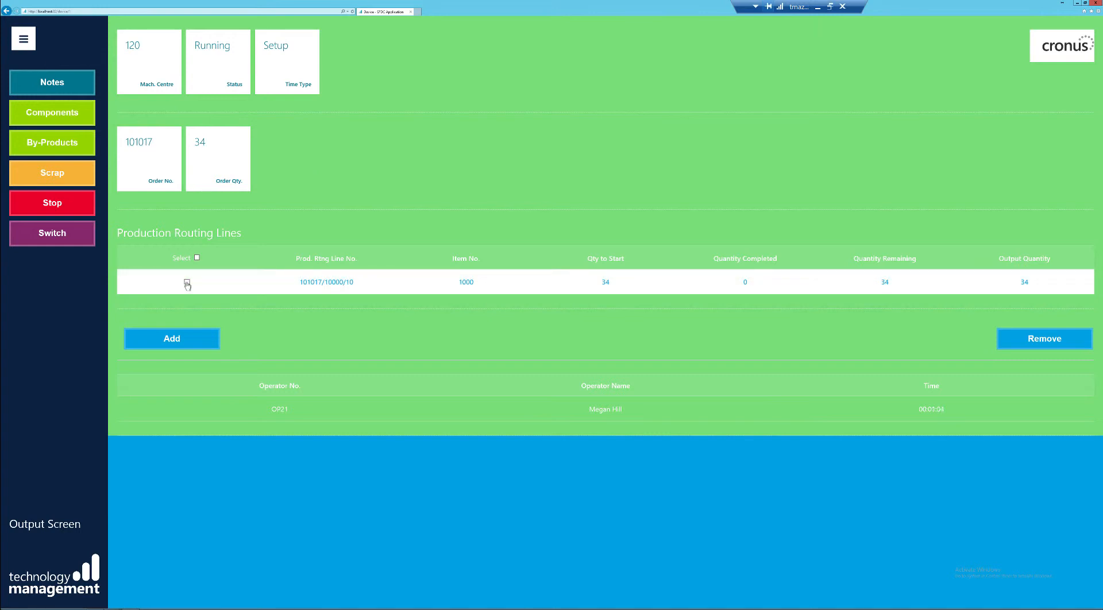
Post a by-product output quantity of 1 Front Wheel with No Variant on the routing line for item 1000.
{"action": "left_click", "coordinate": [186, 283]}
{"action": "left_click", "coordinate": [57, 151]}
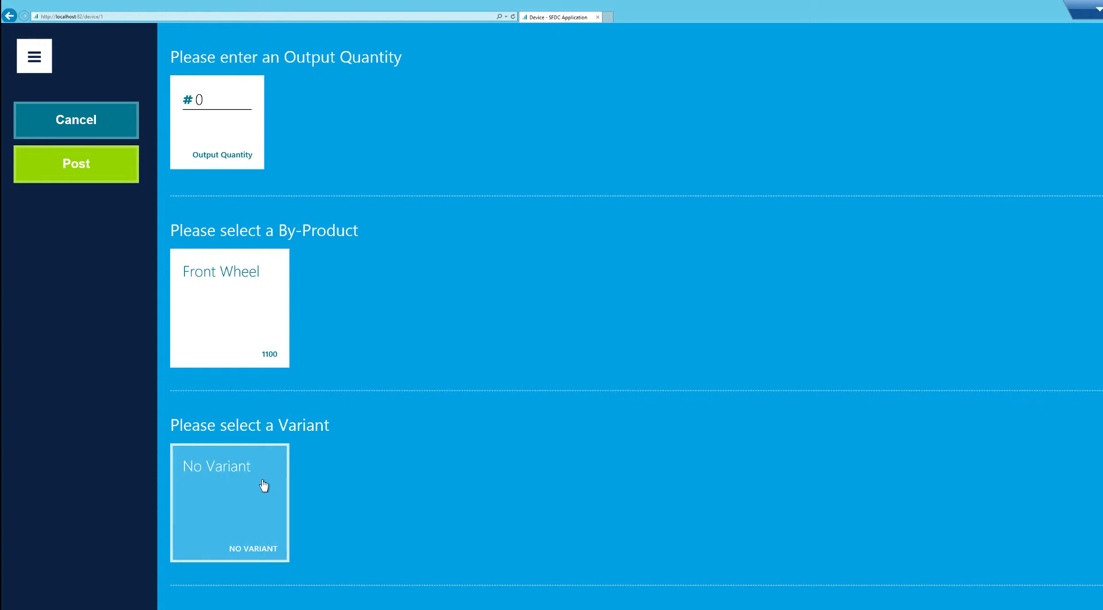
{"action": "left_click", "coordinate": [214, 101]}
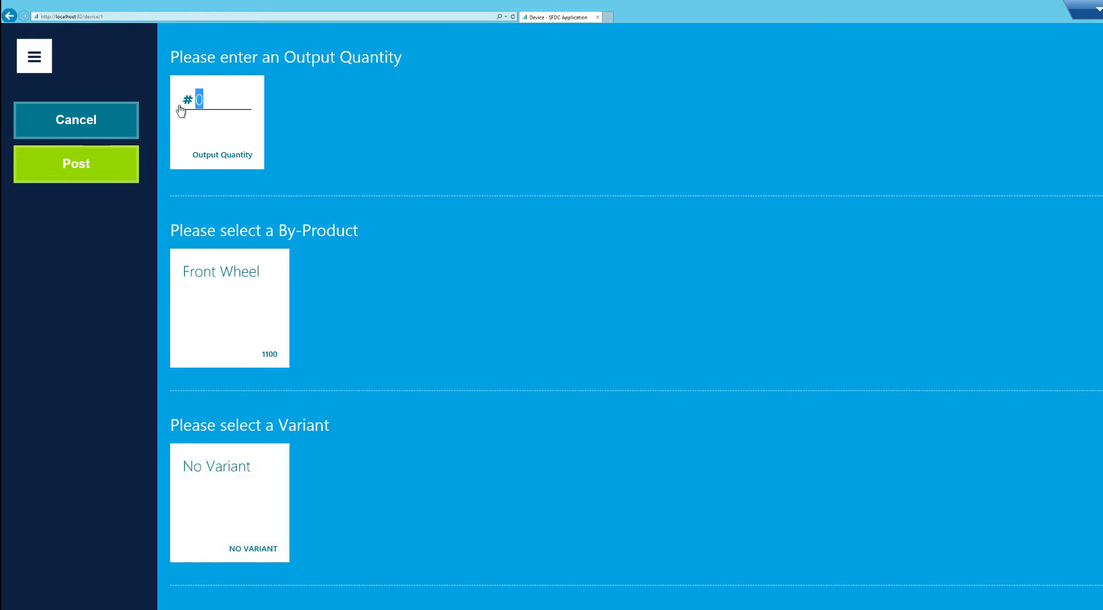
{"action": "type", "text": "1"}
{"action": "left_click", "coordinate": [237, 281]}
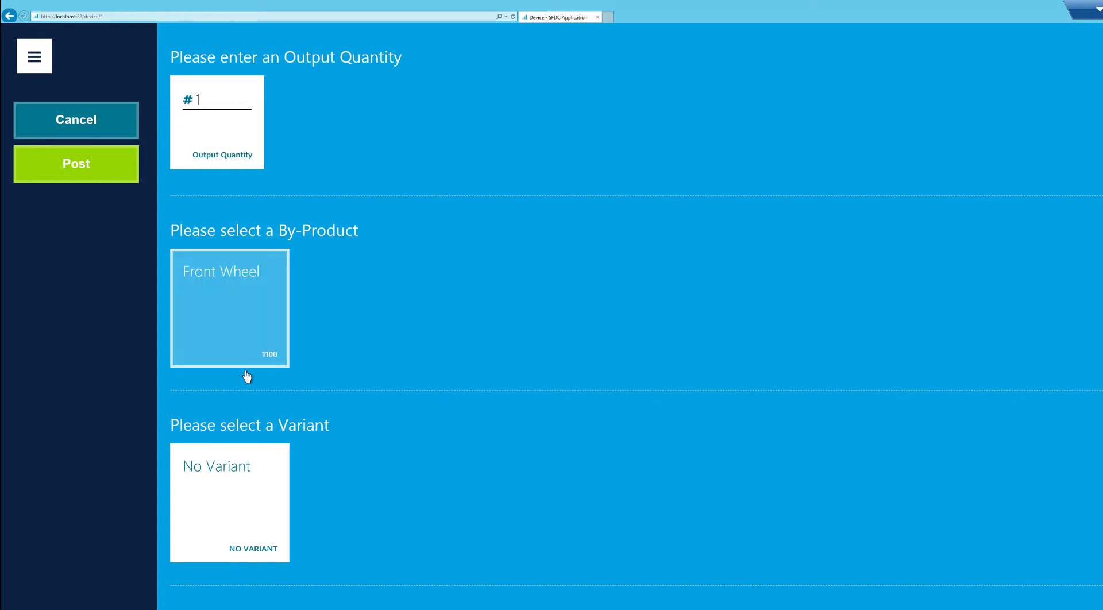
{"action": "left_click", "coordinate": [246, 526]}
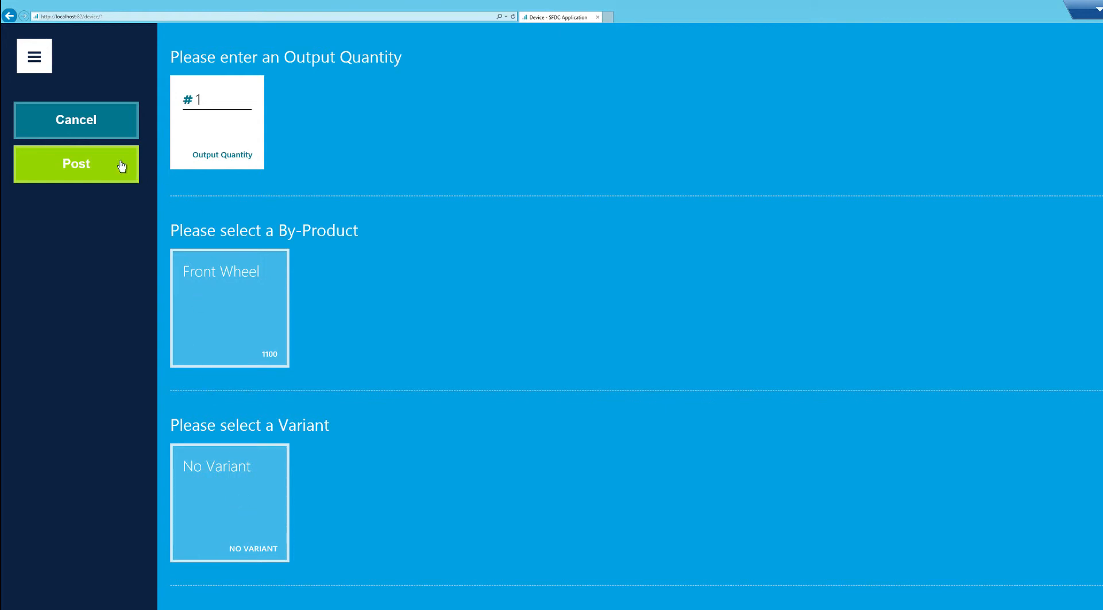
{"action": "left_click", "coordinate": [93, 165]}
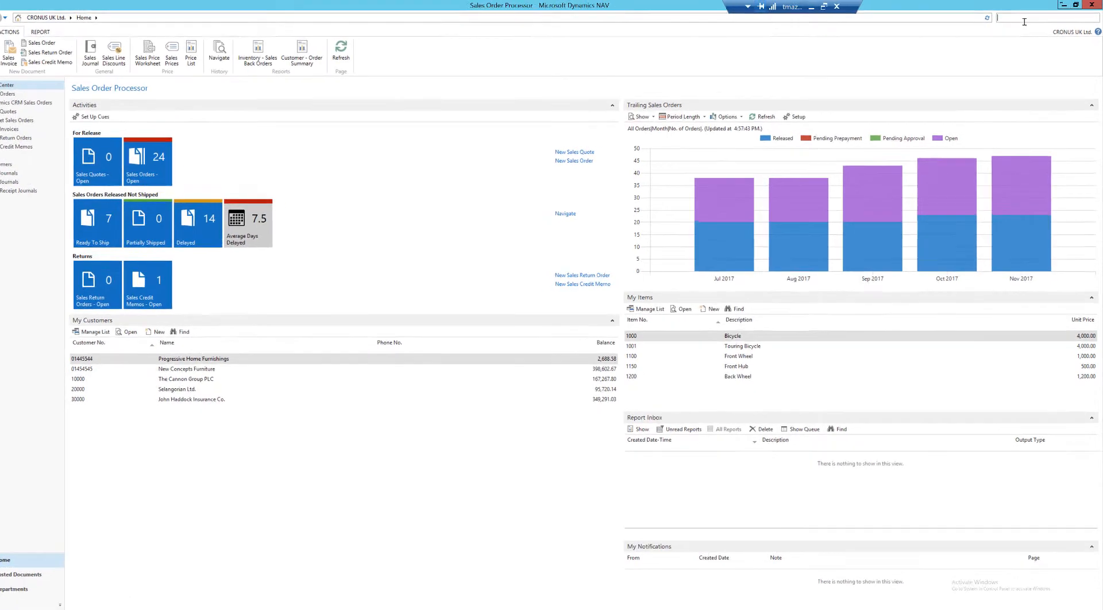
In Dynamics NAV, open the Portal Framework Activity Log and sort it by Activity DateTime, newest first.
{"action": "type", "text": "portal"}
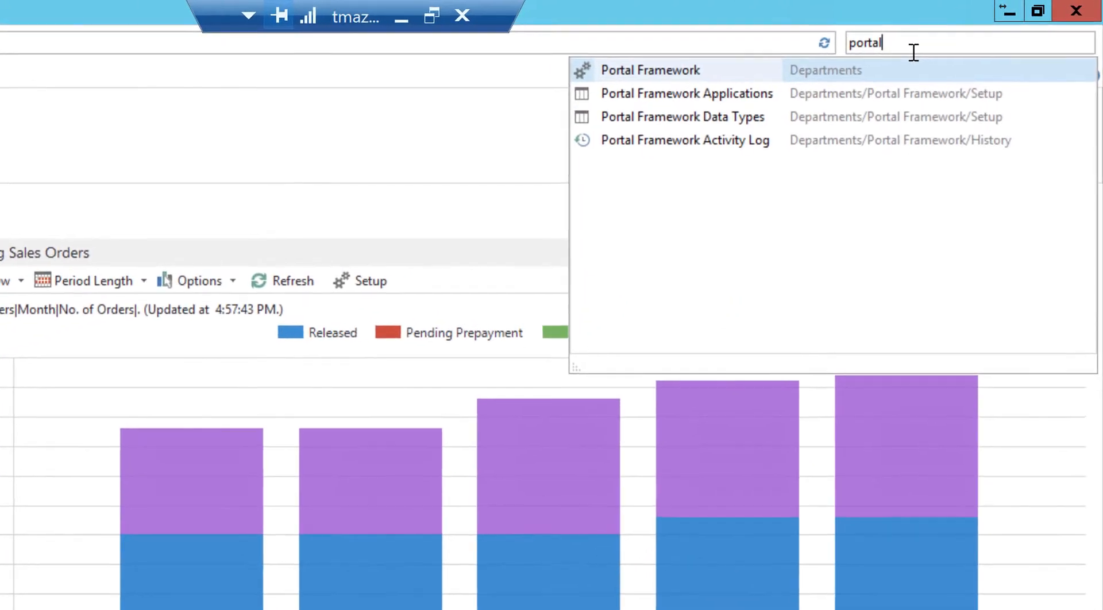
{"action": "left_click", "coordinate": [715, 151]}
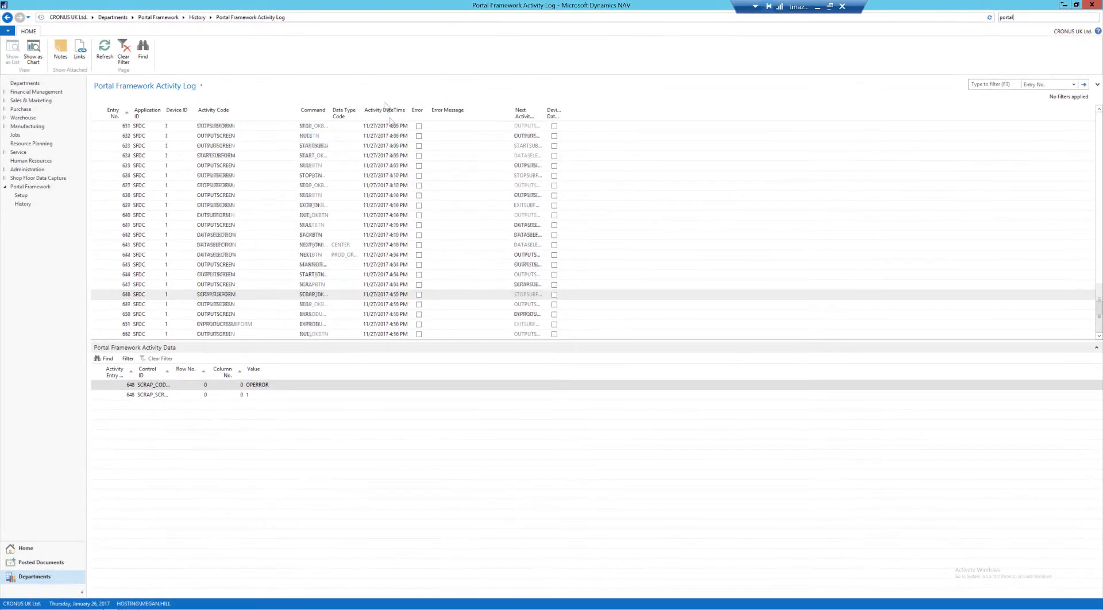
{"action": "scroll", "coordinate": [389, 118], "scroll_direction": "up", "scroll_amount": 4}
{"action": "left_click", "coordinate": [387, 113]}
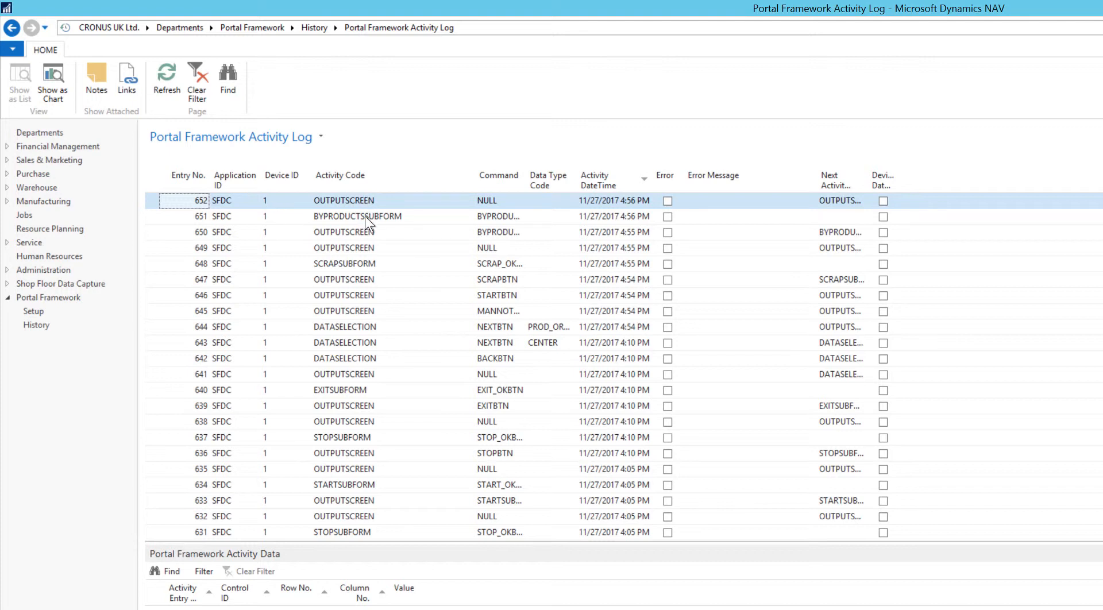
Select the latest SCRAPSUBFORM entry in the activity log and widen the Command column to show the full command names.
{"action": "left_click", "coordinate": [379, 275]}
{"action": "left_click", "coordinate": [378, 263]}
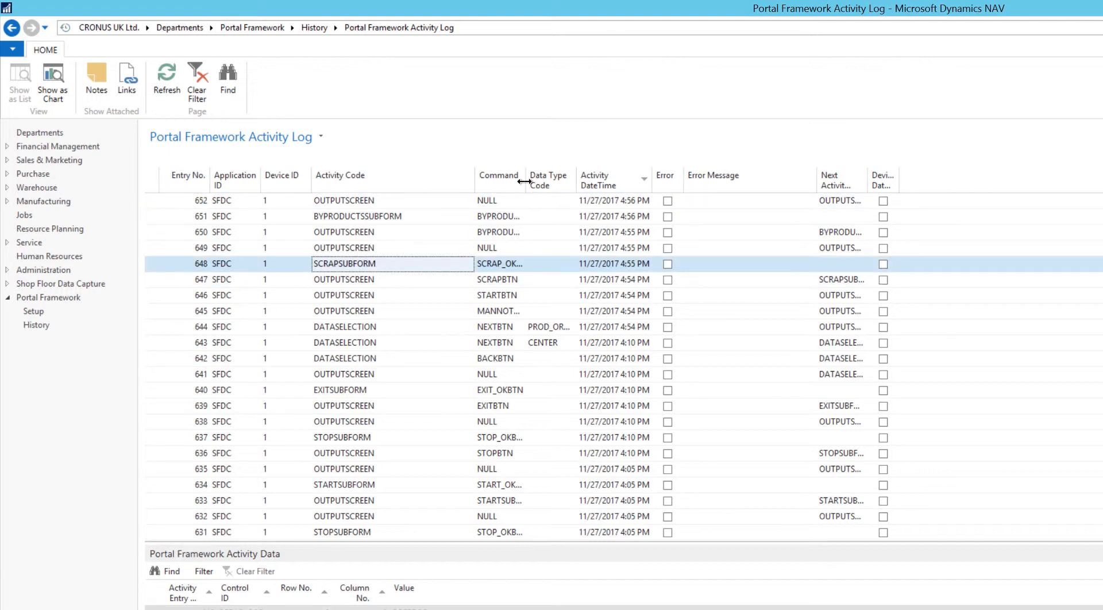
{"action": "left_click_drag", "start_coordinate": [527, 179], "coordinate": [558, 180]}
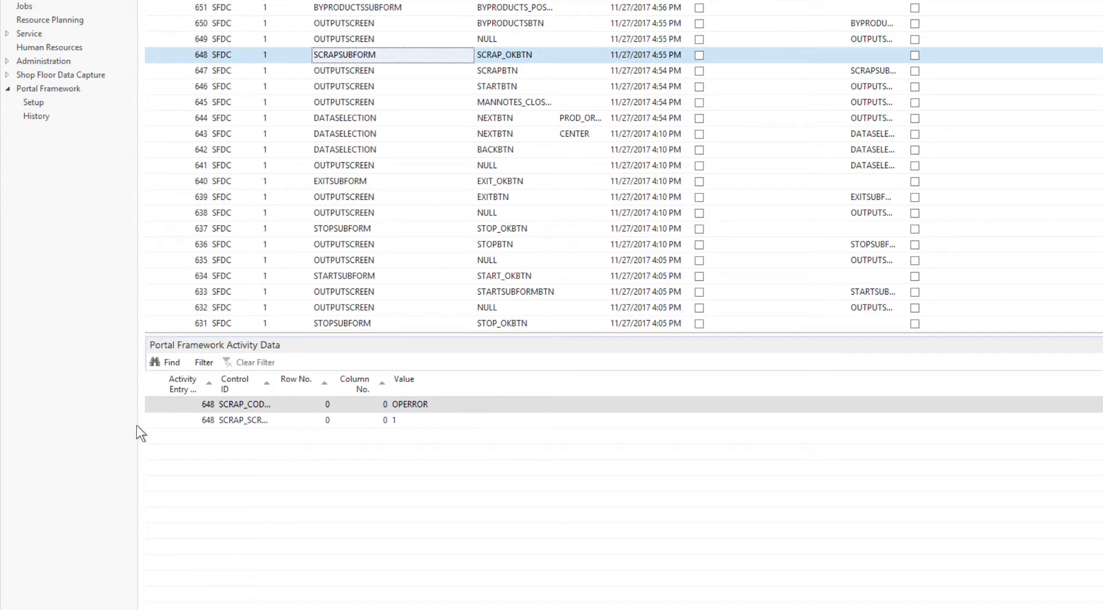
Widen the Control ID column in Portal Framework Activity Data and check the scrap entry's code and quantity values.
{"action": "left_click_drag", "start_coordinate": [275, 384], "coordinate": [325, 382]}
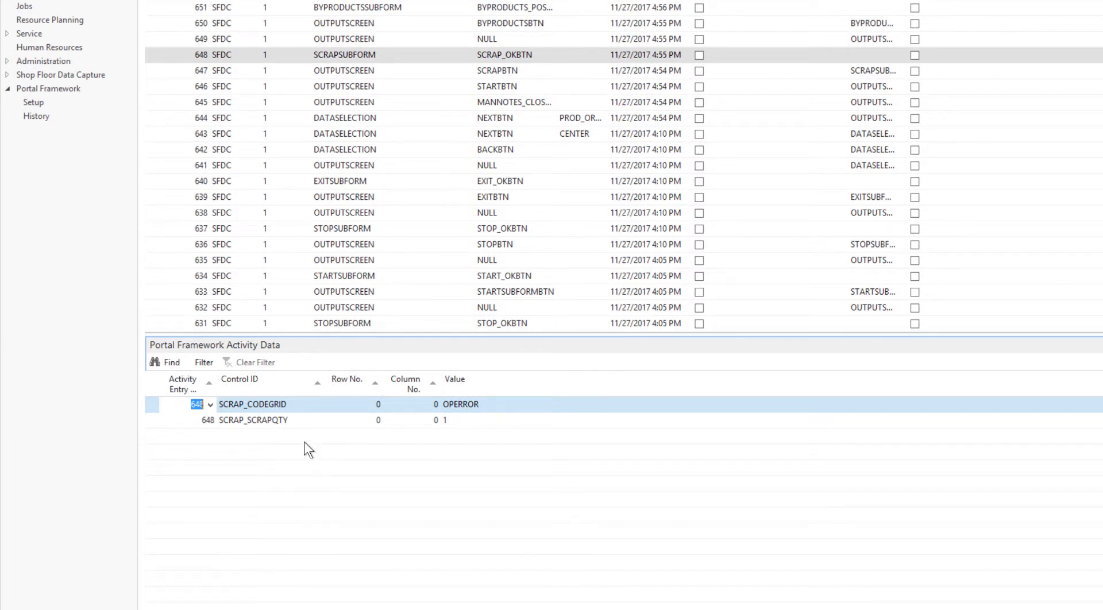
{"action": "left_click", "coordinate": [287, 422]}
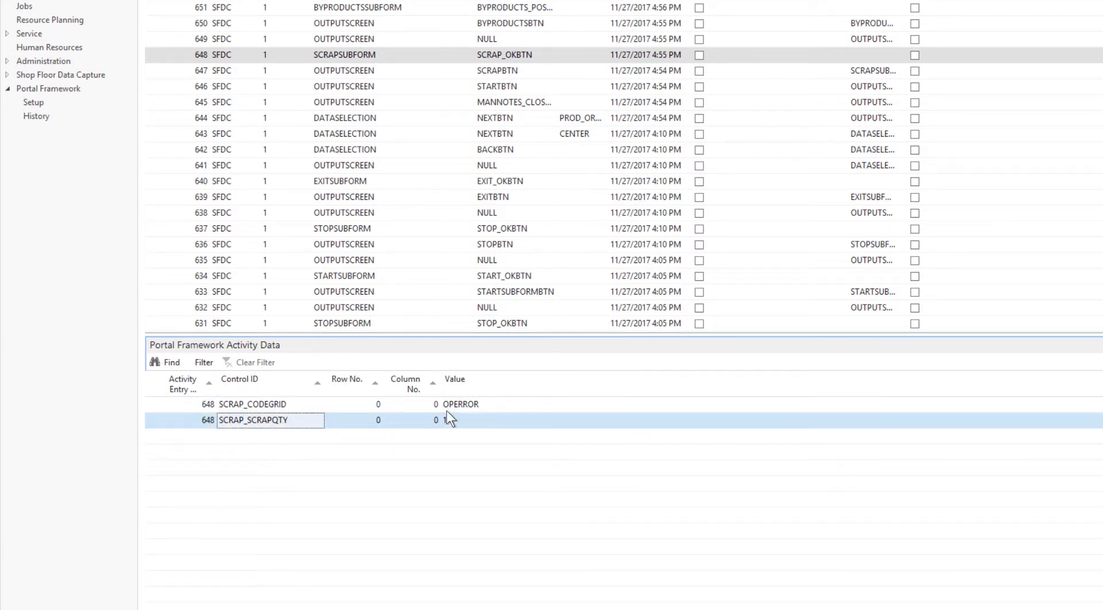
{"action": "left_click", "coordinate": [480, 403]}
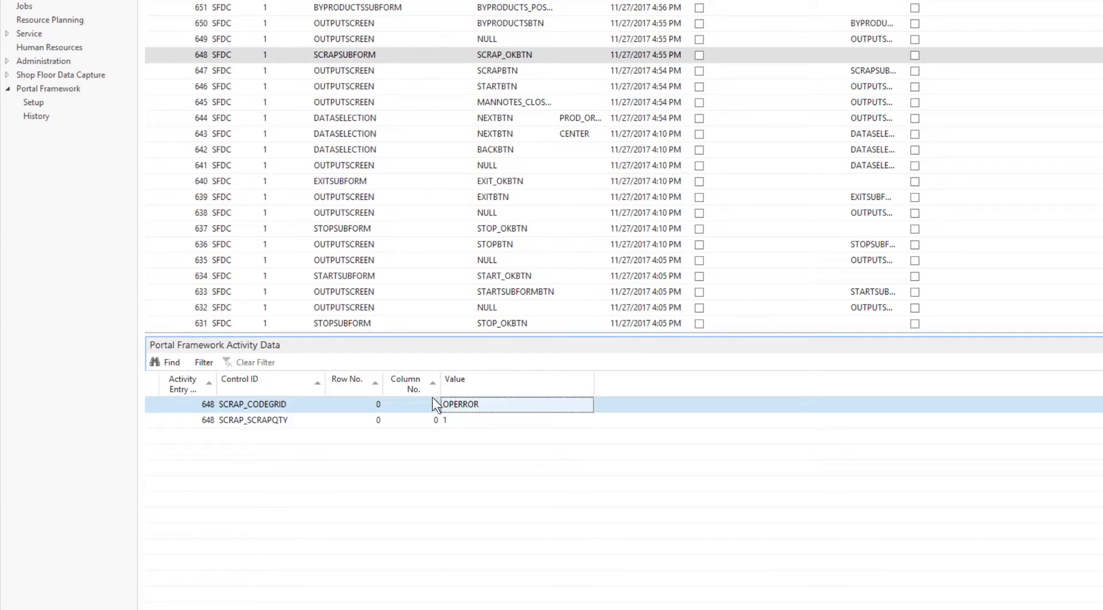
{"action": "left_click", "coordinate": [470, 421]}
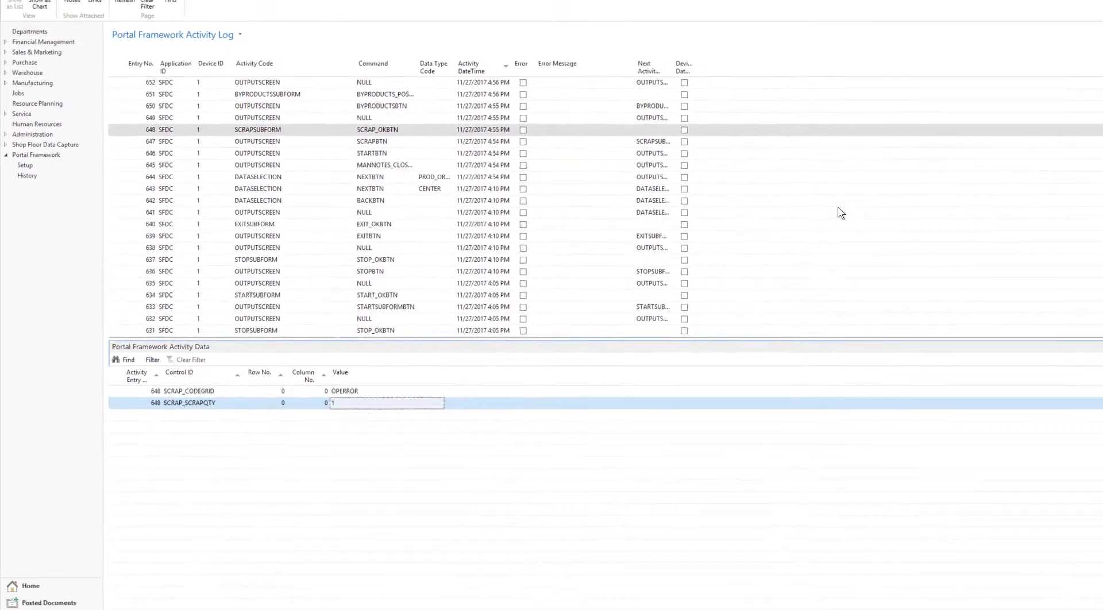
Search for "item ledger" and open the Item Ledger Entries list.
{"action": "left_click", "coordinate": [1013, 18]}
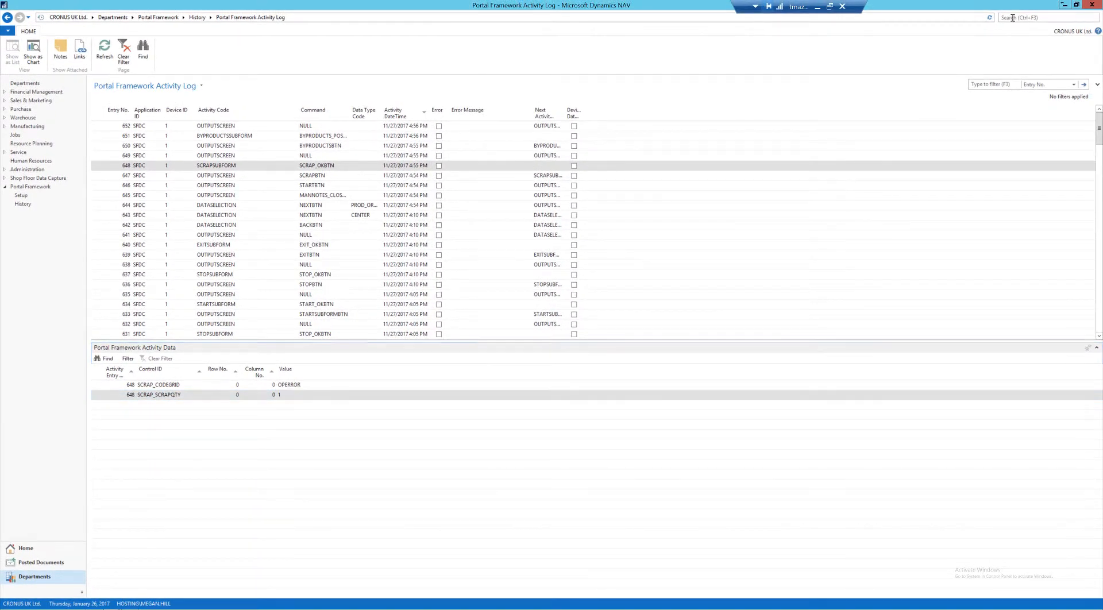
{"action": "type", "text": "it"}
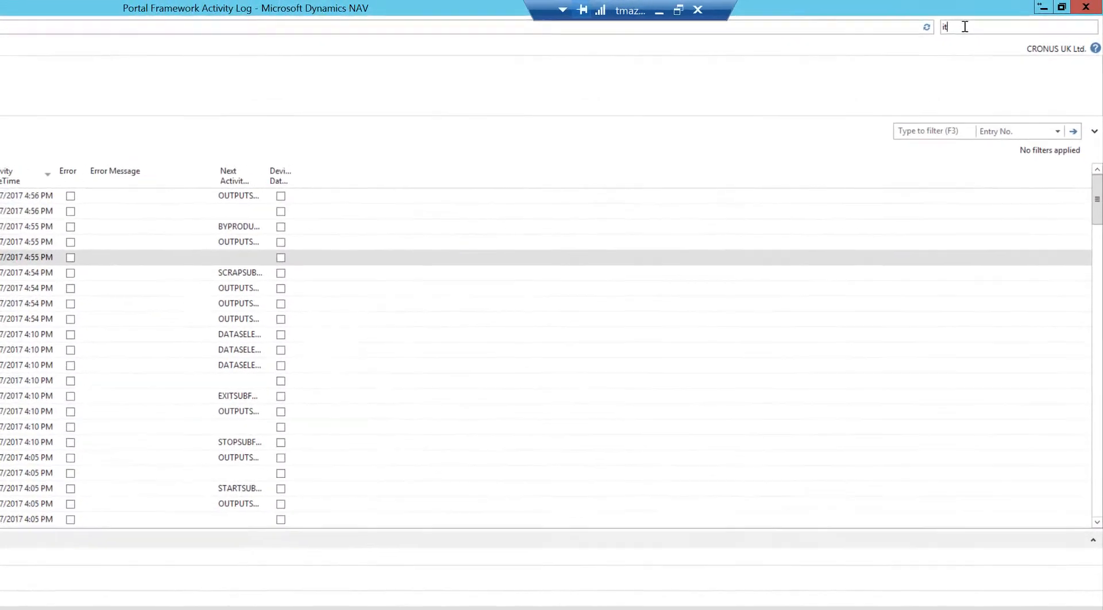
{"action": "type", "text": "em ledger"}
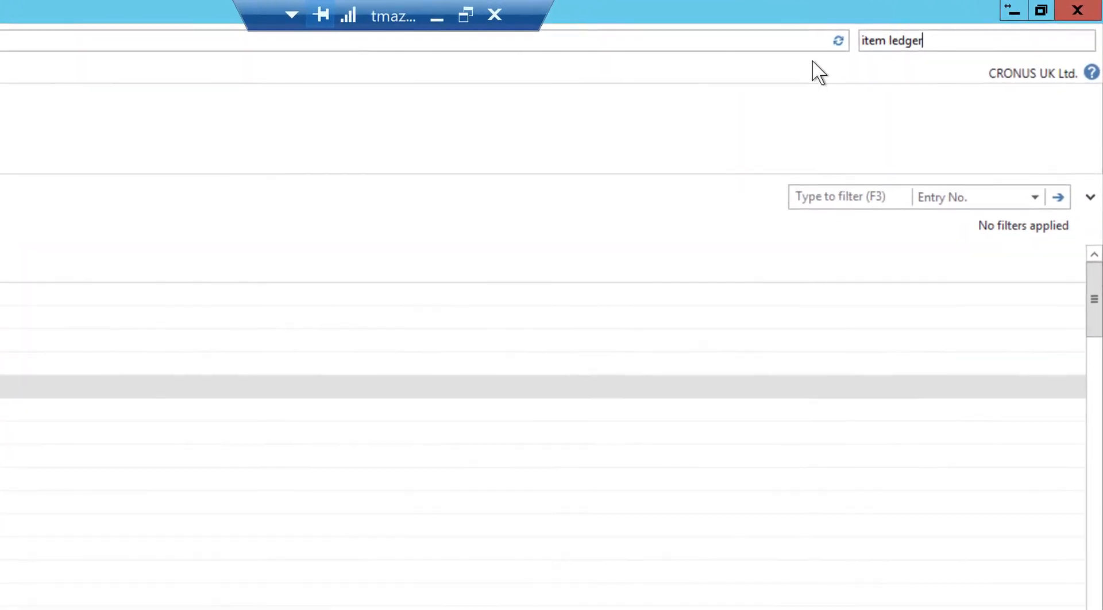
{"action": "left_click", "coordinate": [673, 68]}
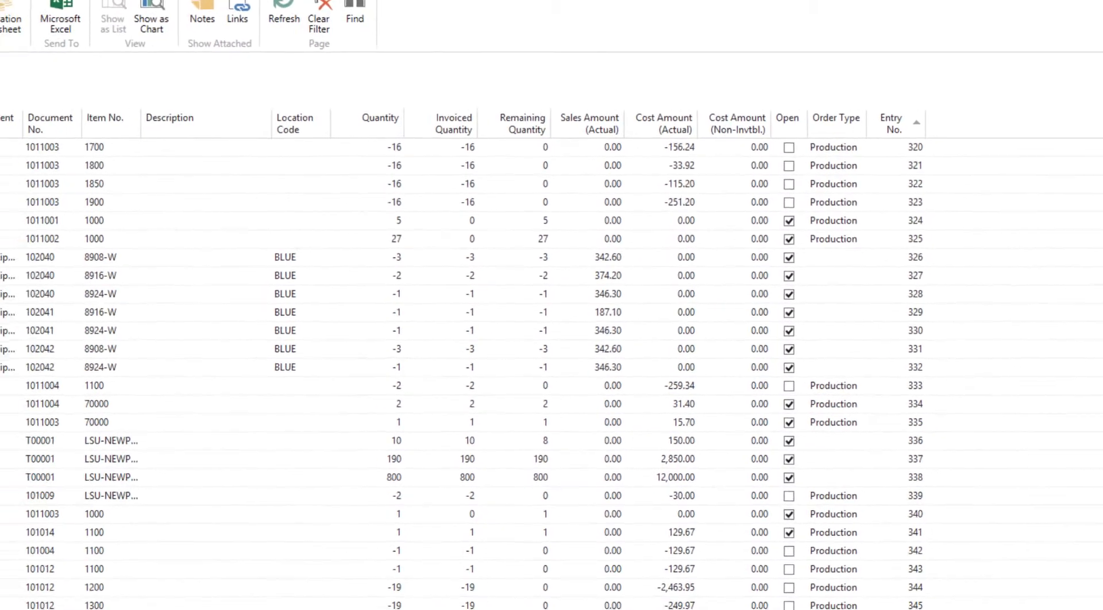
Sort the item ledger entries by Posting Date, newest first, and widen the Entry Type column.
{"action": "left_click", "coordinate": [56, 105]}
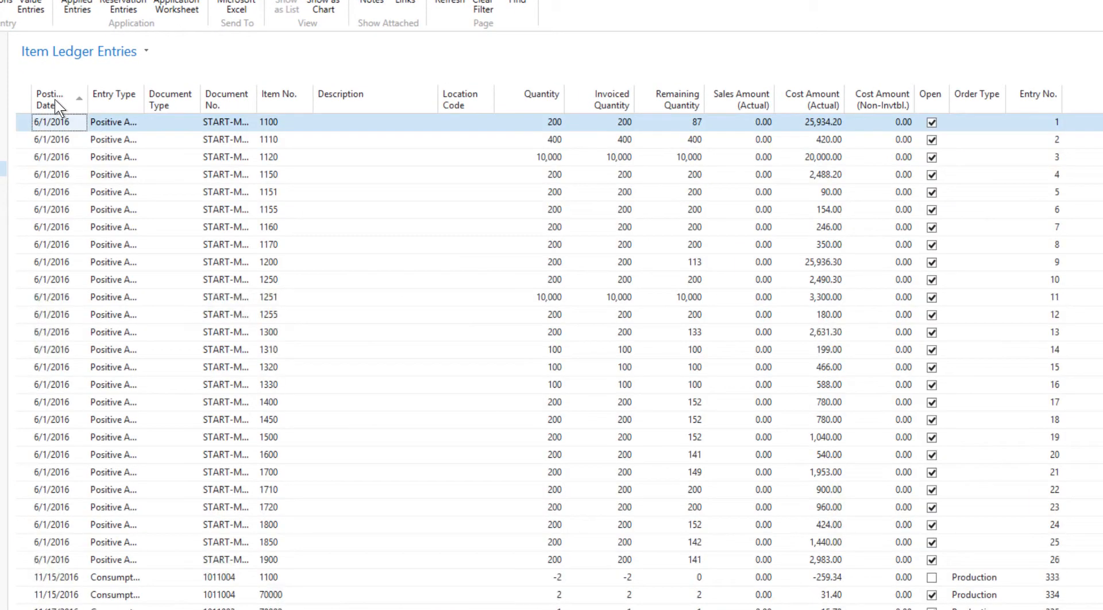
{"action": "left_click", "coordinate": [55, 105]}
{"action": "left_click_drag", "start_coordinate": [144, 105], "coordinate": [183, 105]}
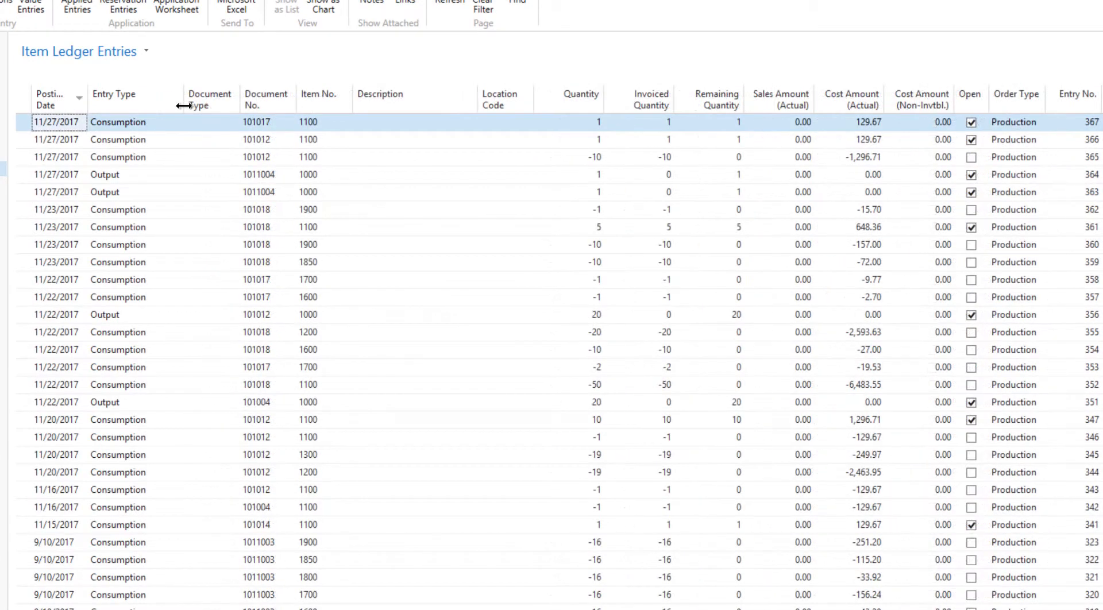